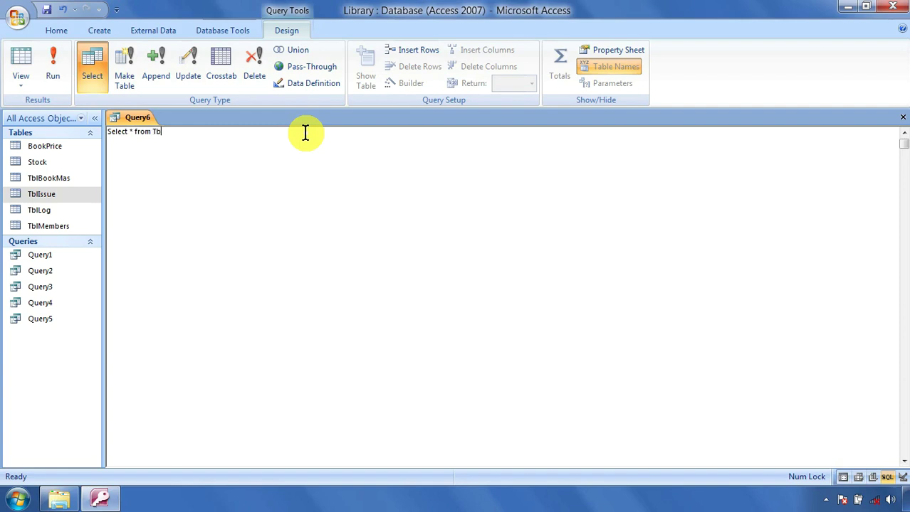
Complete the SQL statement as "Select * from TblMembers where id_No=x".
{"action": "type", "text": "bers"}
{"action": "type", "text": " whre"}
{"action": "type", "text": "r"}
{"action": "key", "text": "BackSpace"}
{"action": "key", "text": "BackSpace"}
{"action": "key", "text": "BackSpace"}
{"action": "type", "text": "ere id_"}
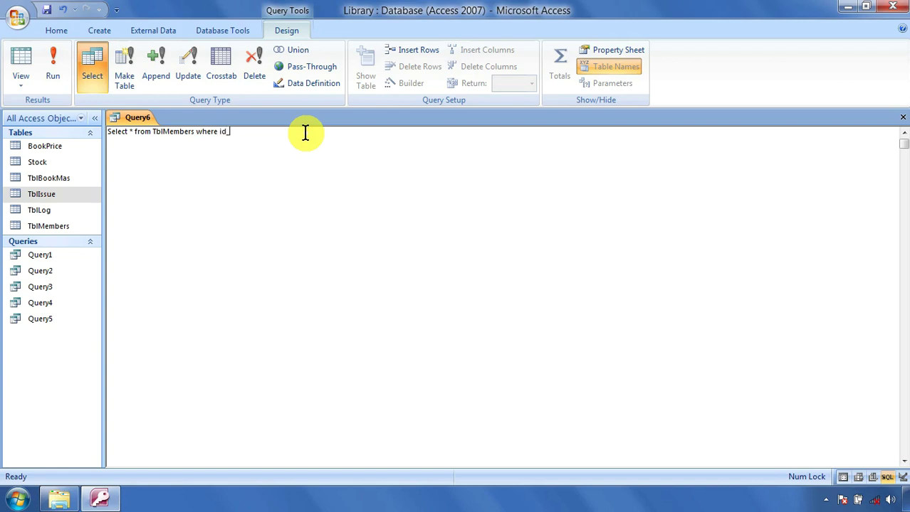
{"action": "type", "text": " No="}
{"action": "type", "text": "x"}
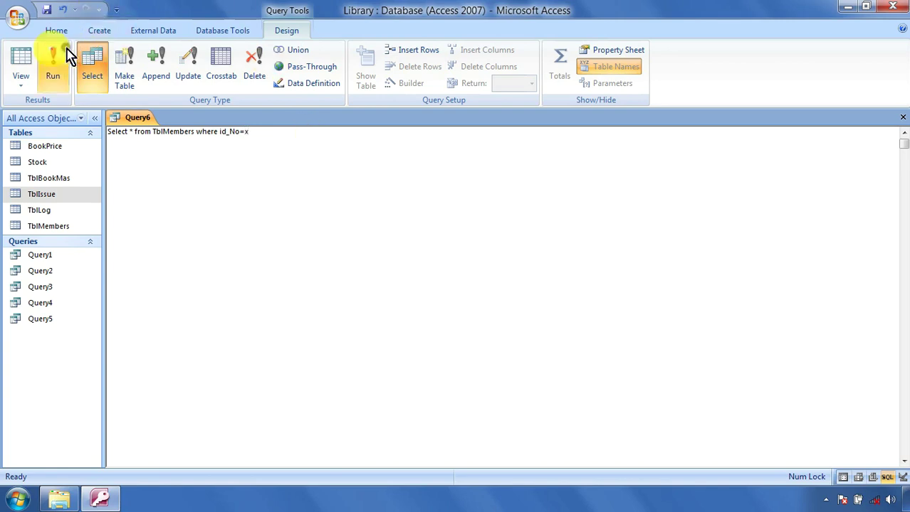
Run the query and supply a member's ID number as the value of parameter x.
{"action": "left_click", "coordinate": [66, 71]}
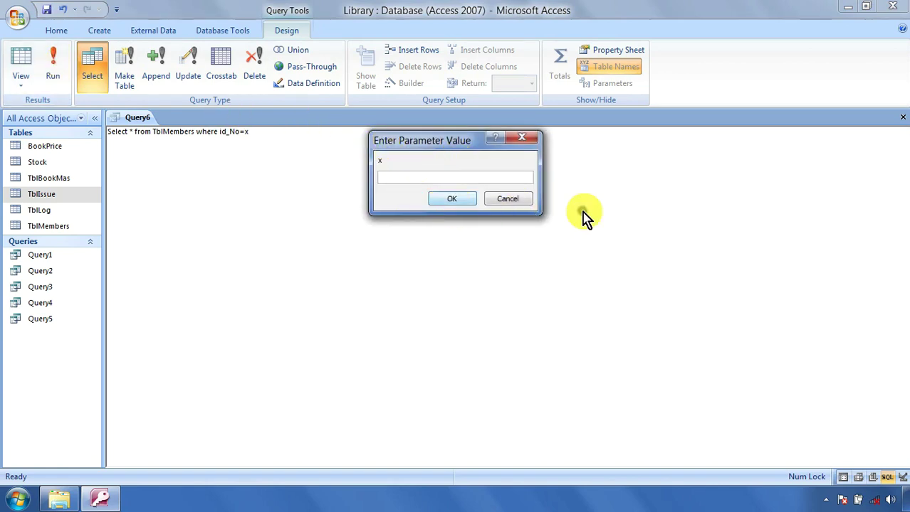
{"action": "type", "text": "0003"}
{"action": "left_click", "coordinate": [465, 204]}
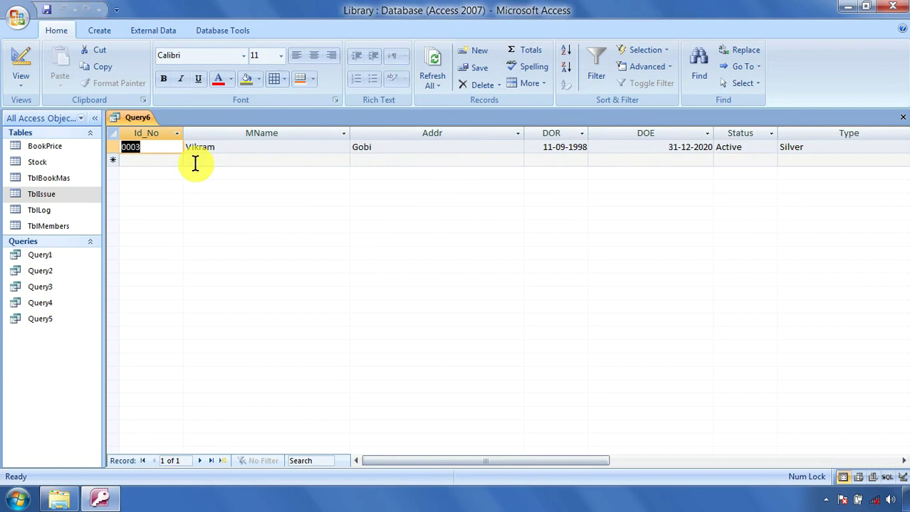
Close the query results and save the query under the name Query6.
{"action": "left_click", "coordinate": [900, 119]}
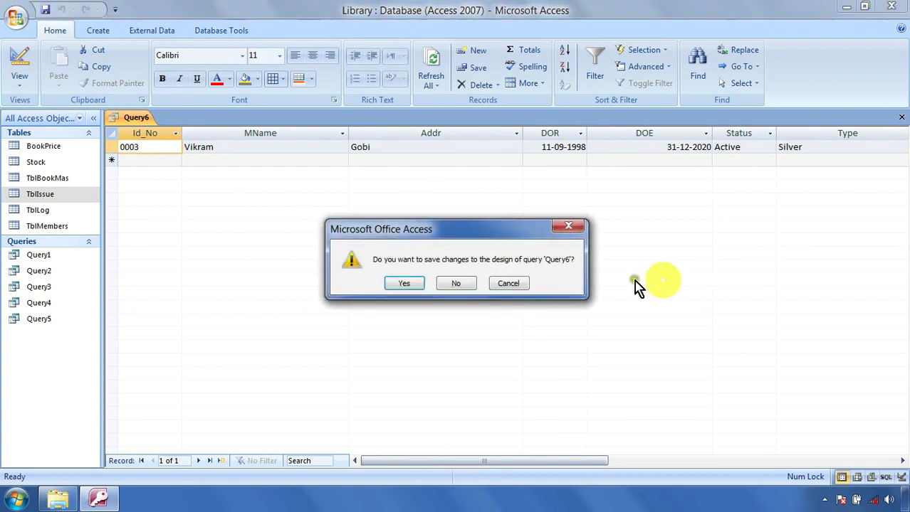
{"action": "left_click", "coordinate": [415, 283]}
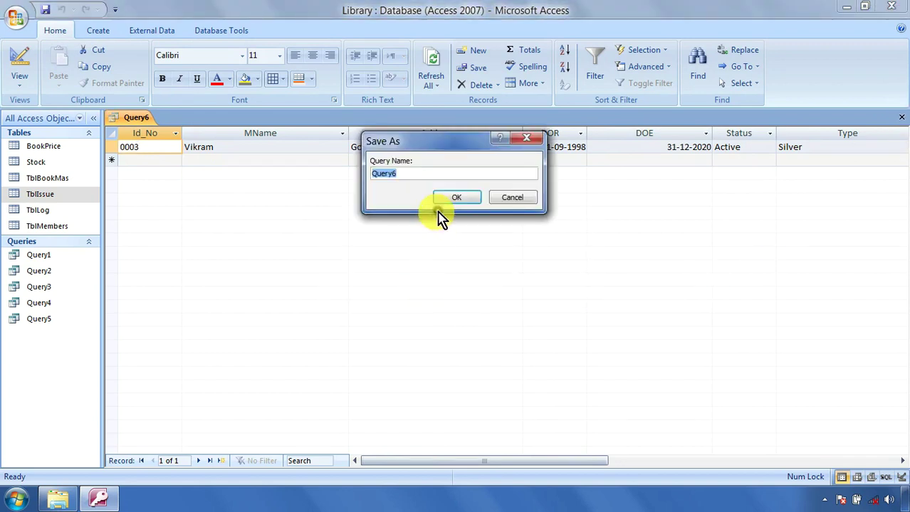
{"action": "left_click", "coordinate": [447, 199]}
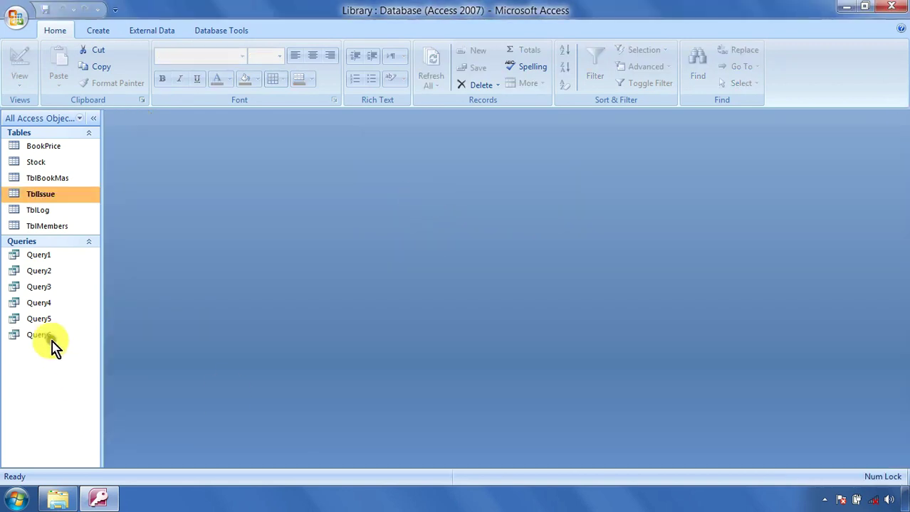
Reopen Query6 for design editing and change its WHERE condition to addr=x.
{"action": "right_click", "coordinate": [56, 346]}
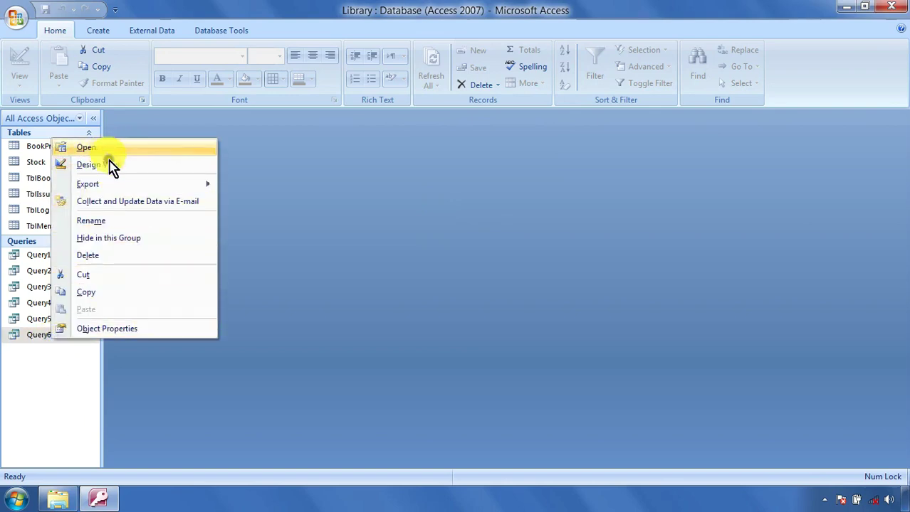
{"action": "left_click", "coordinate": [113, 165]}
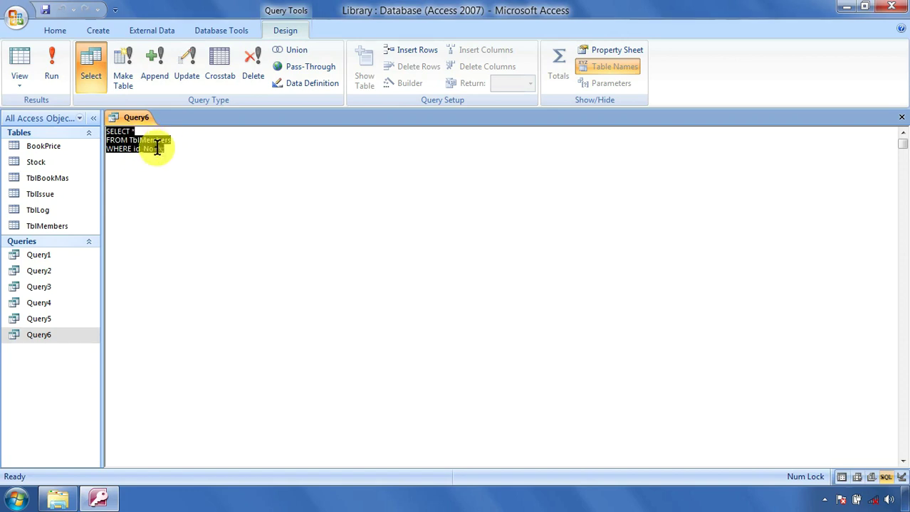
{"action": "left_click", "coordinate": [165, 149]}
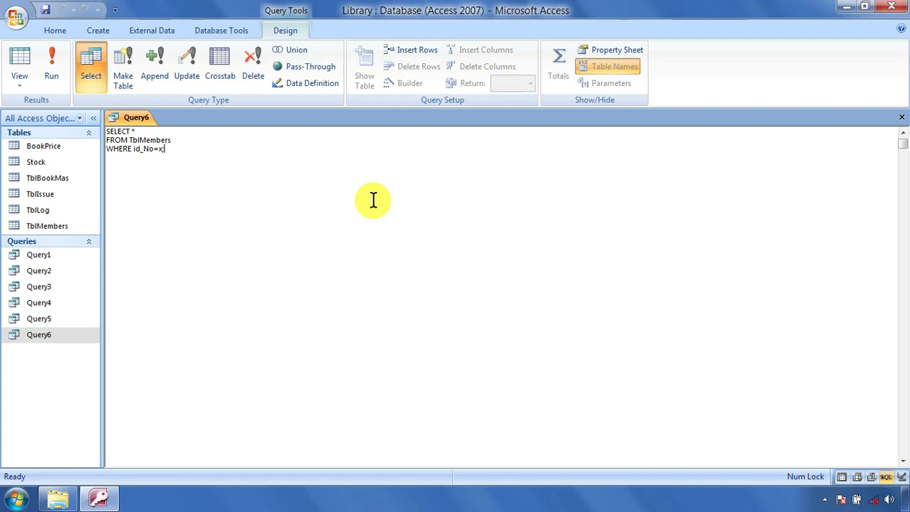
{"action": "key", "text": "BackSpace"}
{"action": "key", "text": "BackSpace"}
{"action": "key", "text": "BackSpace"}
{"action": "key", "text": "BackSpace"}
{"action": "key", "text": "BackSpace"}
{"action": "key", "text": "BackSpace"}
{"action": "key", "text": "BackSpace"}
{"action": "key", "text": "BackSpace"}
{"action": "type", "text": "addr="}
{"action": "type", "text": "x"}
Run Query6 with Gobi as the value of parameter x, and close it with its design changes saved.
{"action": "left_click", "coordinate": [62, 64]}
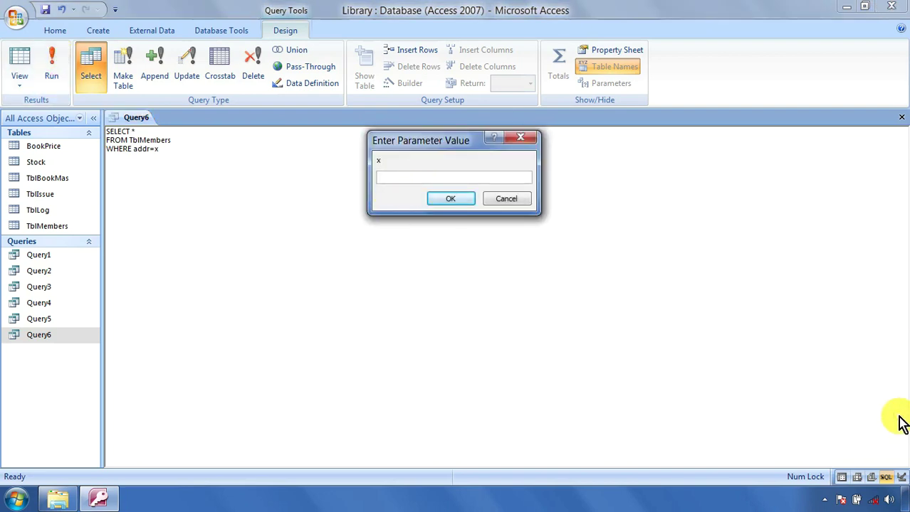
{"action": "type", "text": "Gobi"}
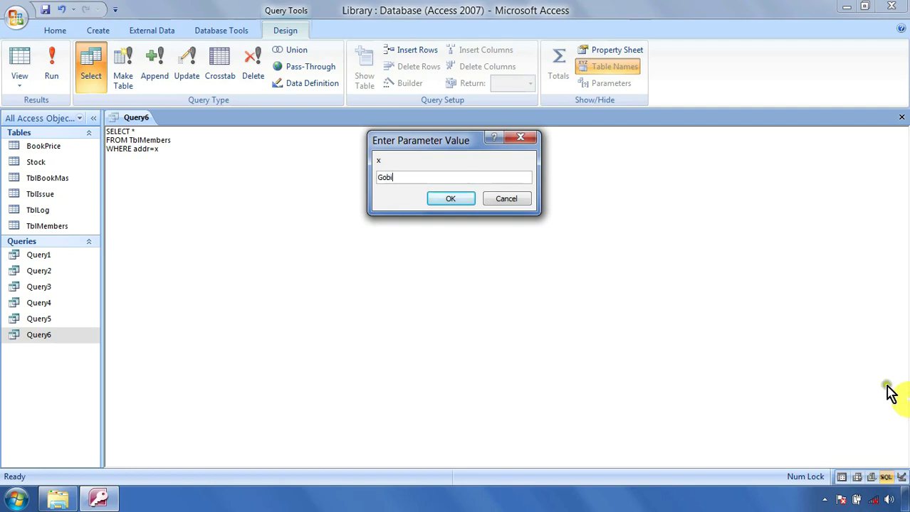
{"action": "left_click", "coordinate": [462, 201]}
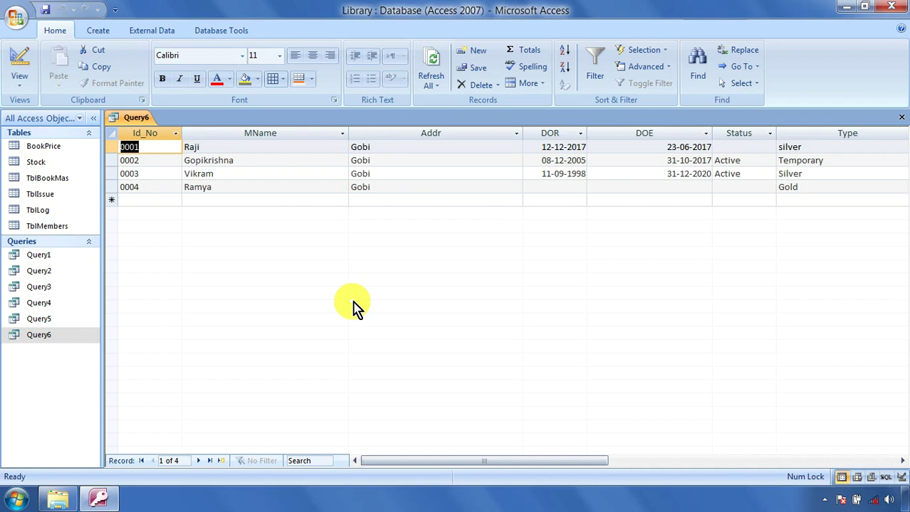
{"action": "left_click", "coordinate": [900, 118]}
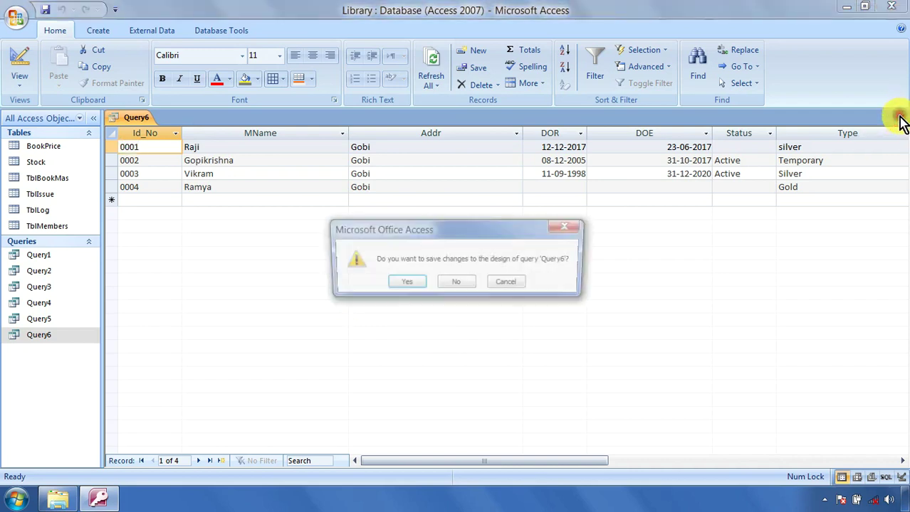
{"action": "left_click", "coordinate": [407, 282]}
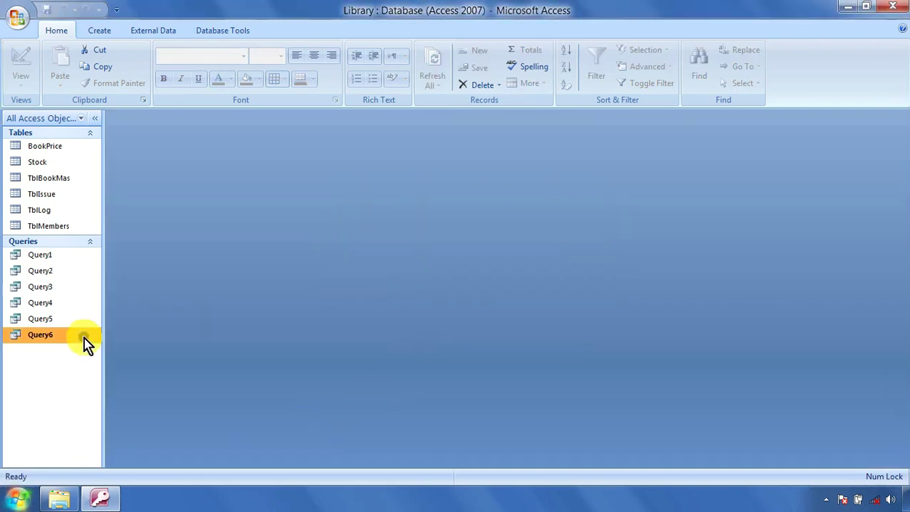